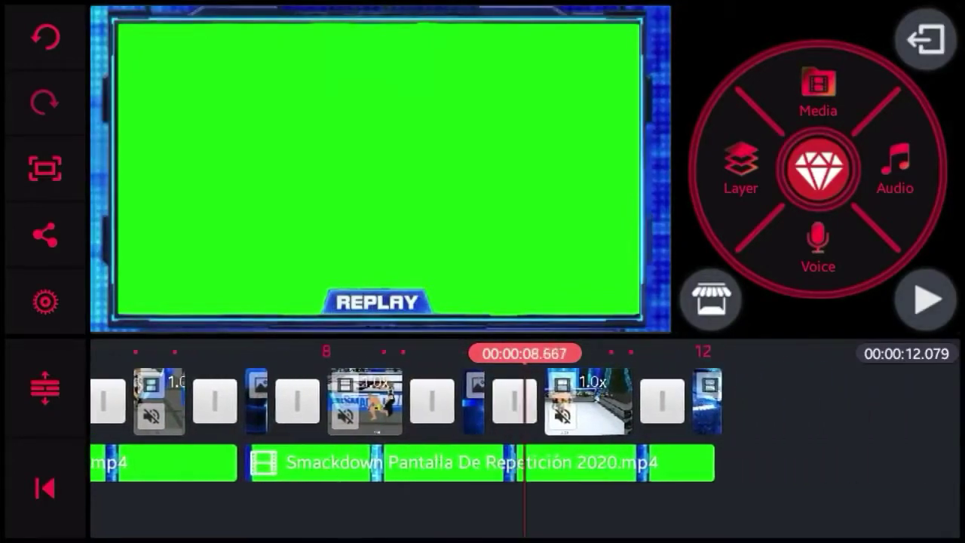
Trim the end of the second Smackdown replay overlay to about 00:00:11.07, where the last wrestling clip ends.
click(301, 462)
drag(302, 462, 354, 462)
mouse_move(552, 462)
mouse_down()
mouse_move(614, 462)
mouse_move(562, 462)
mouse_up()
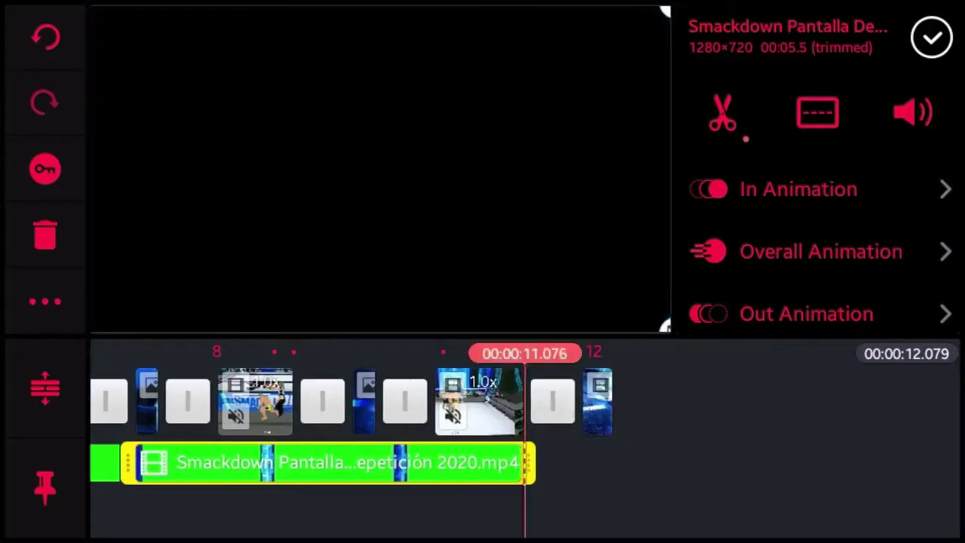
click(717, 498)
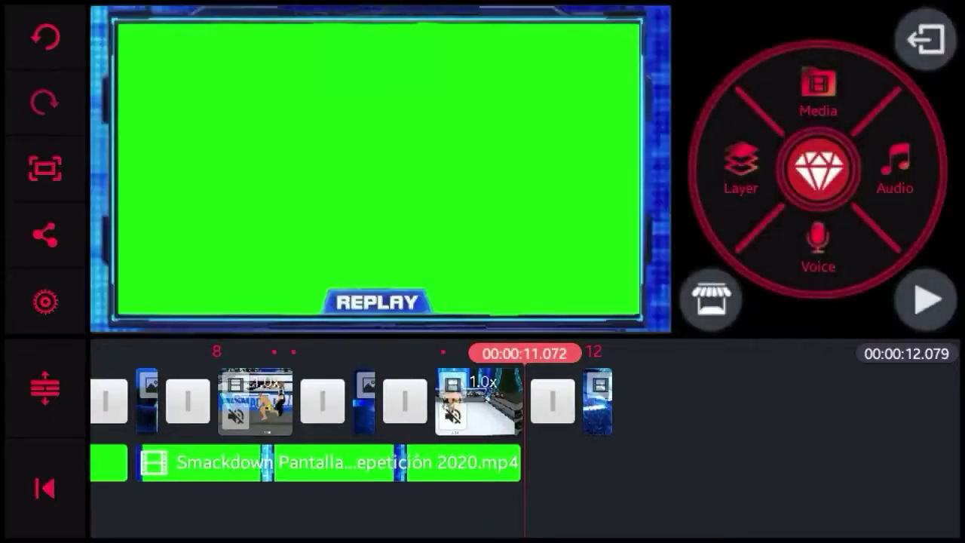
Enable Chroma Key on the trimmed second Smackdown replay overlay.
click(339, 462)
scroll(822, 249, down, 5)
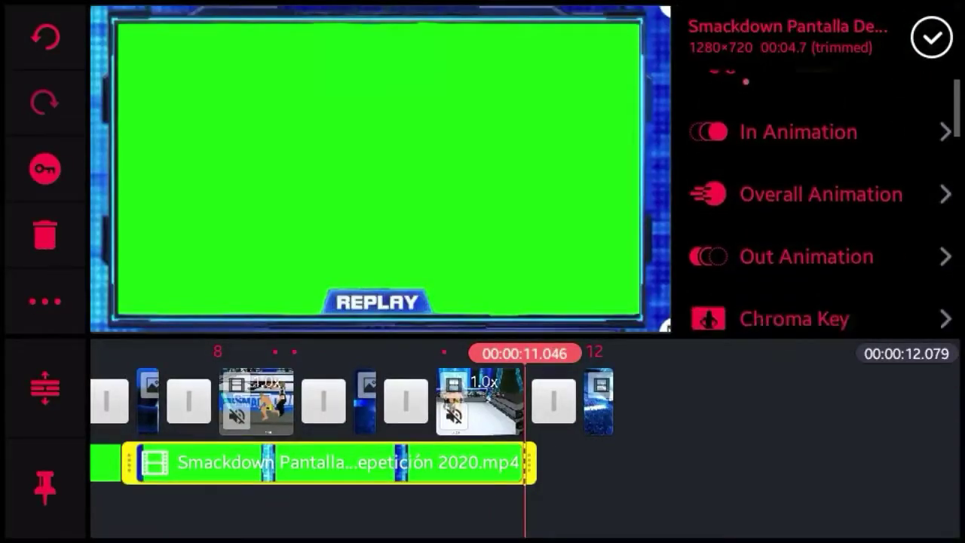
scroll(822, 211, down, 1)
scroll(822, 212, up, 1)
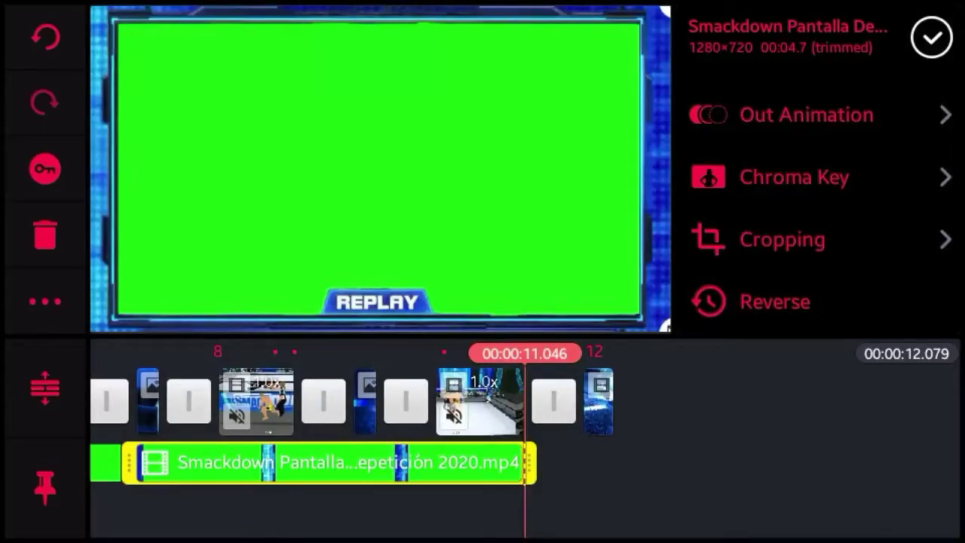
click(794, 177)
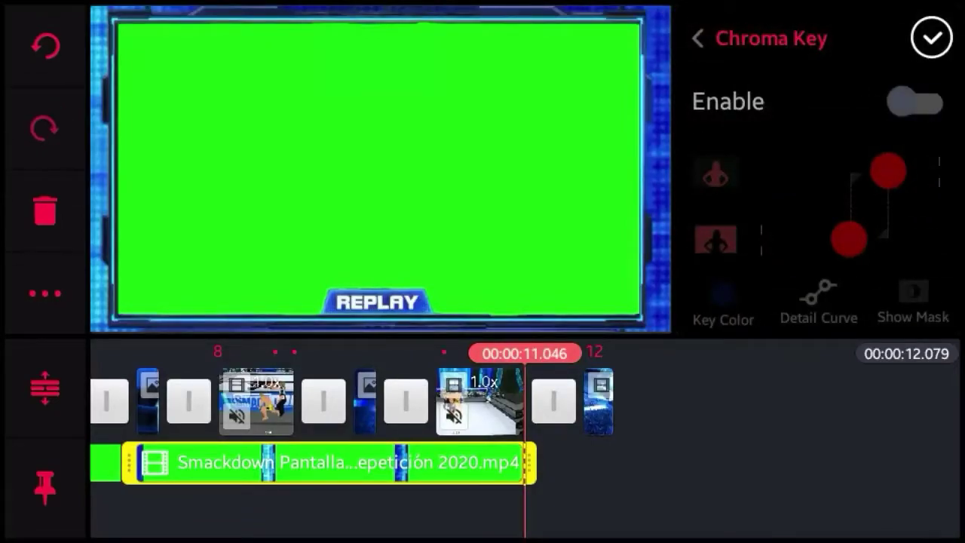
click(915, 102)
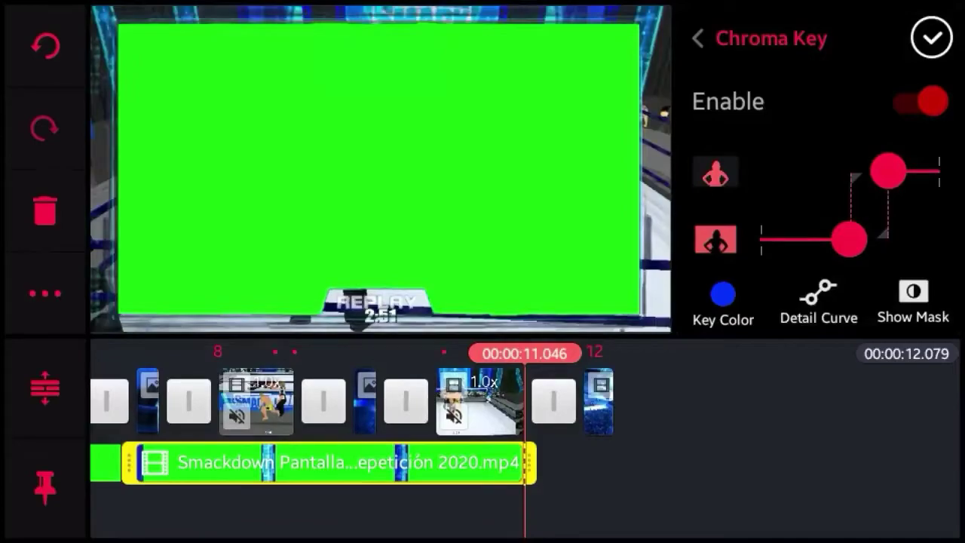
Set the second overlay's chroma key color to green #2FFF00 and apply the effect.
click(723, 296)
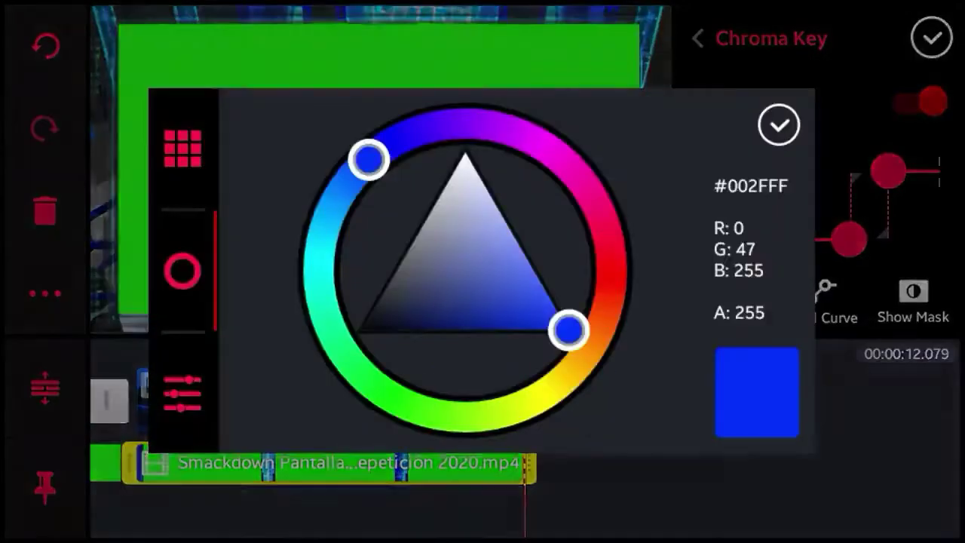
click(423, 410)
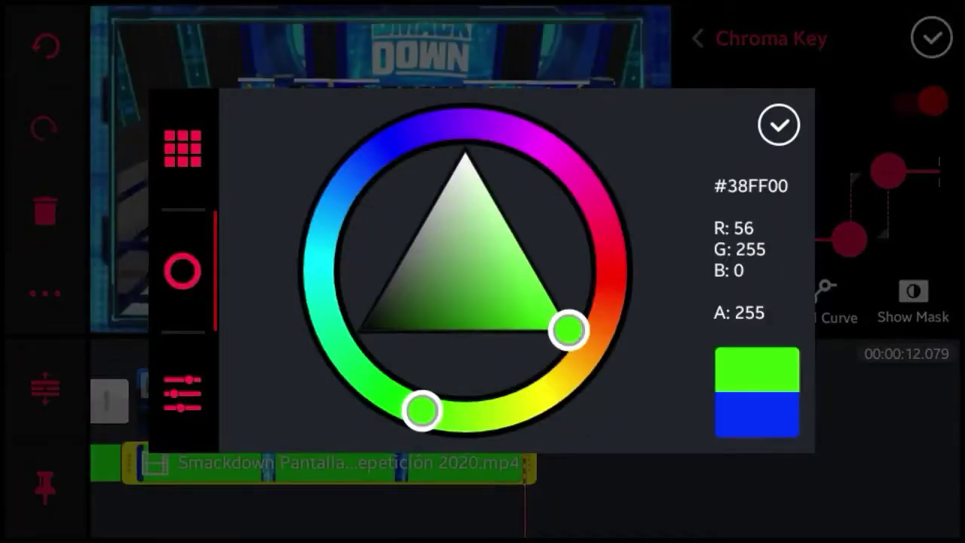
click(590, 348)
click(417, 409)
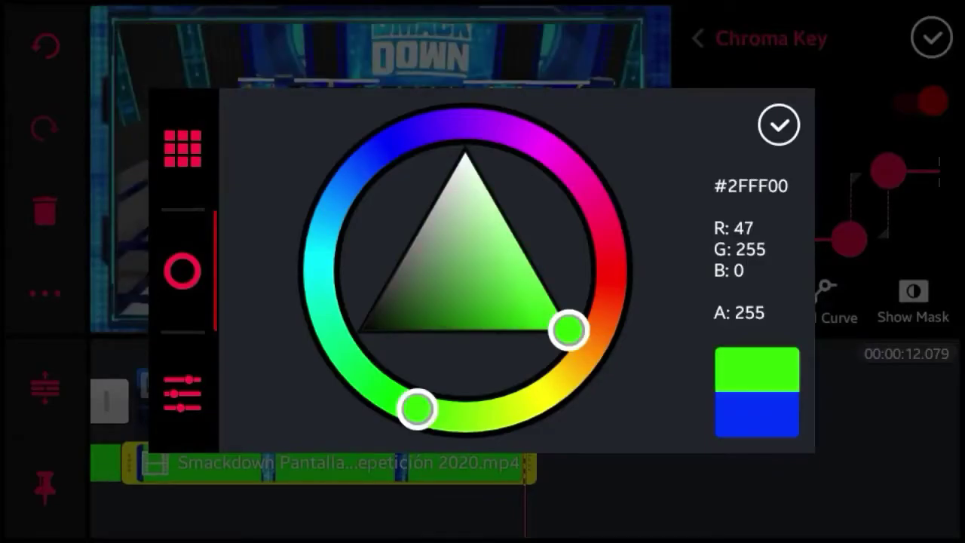
click(779, 124)
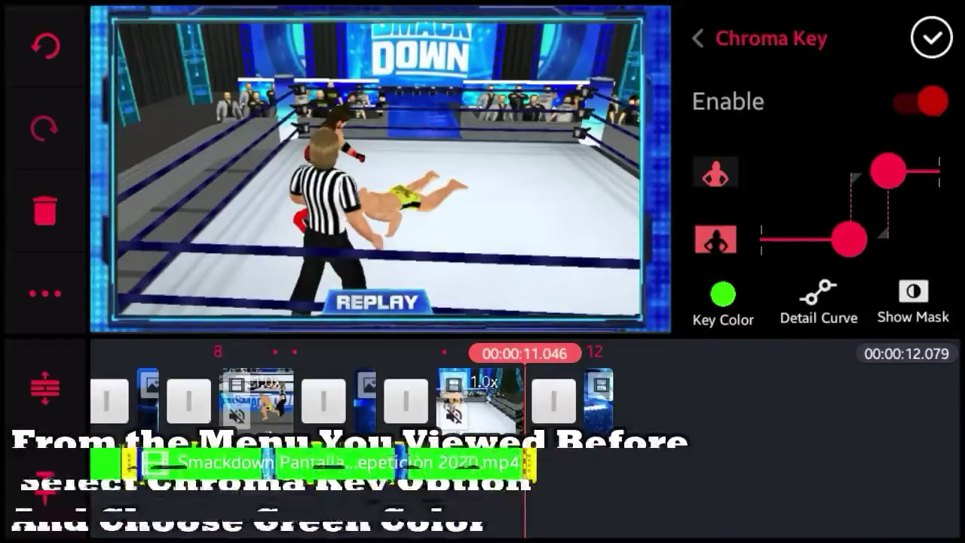
click(932, 37)
Enable Chroma Key on the first Smackdown replay overlay.
drag(377, 400, 611, 400)
drag(453, 400, 646, 400)
click(716, 462)
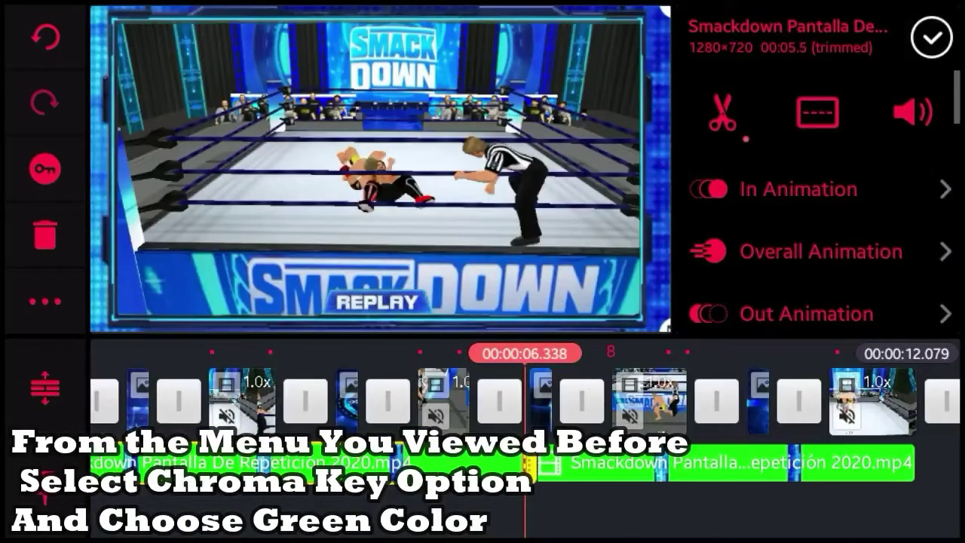
drag(818, 226, 818, 122)
click(764, 207)
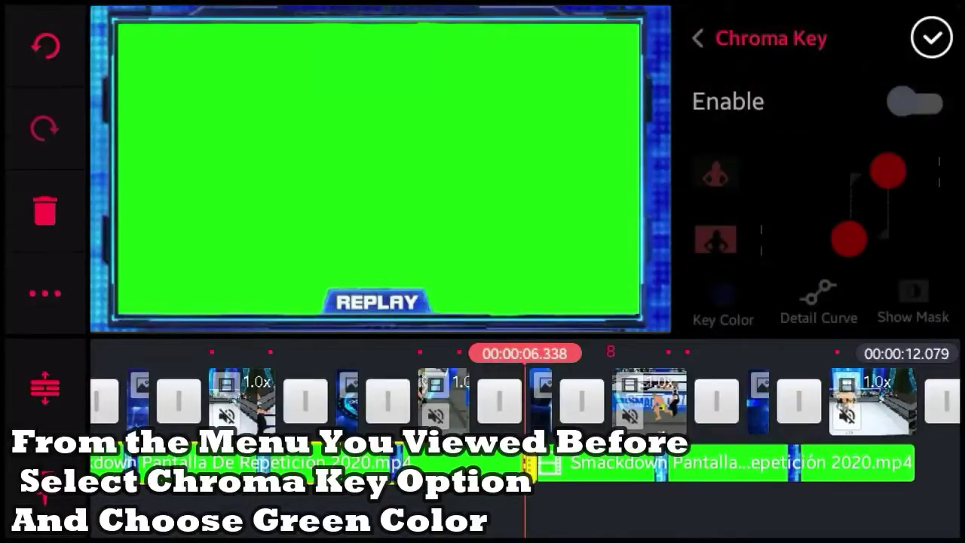
click(916, 101)
Set the first overlay's chroma key color to green and apply the effect.
click(722, 298)
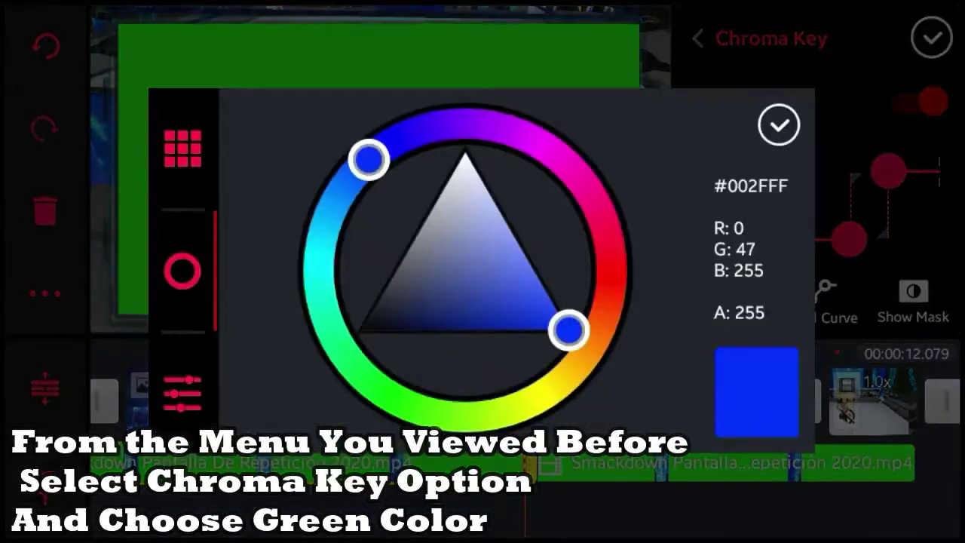
drag(369, 159, 364, 374)
click(779, 124)
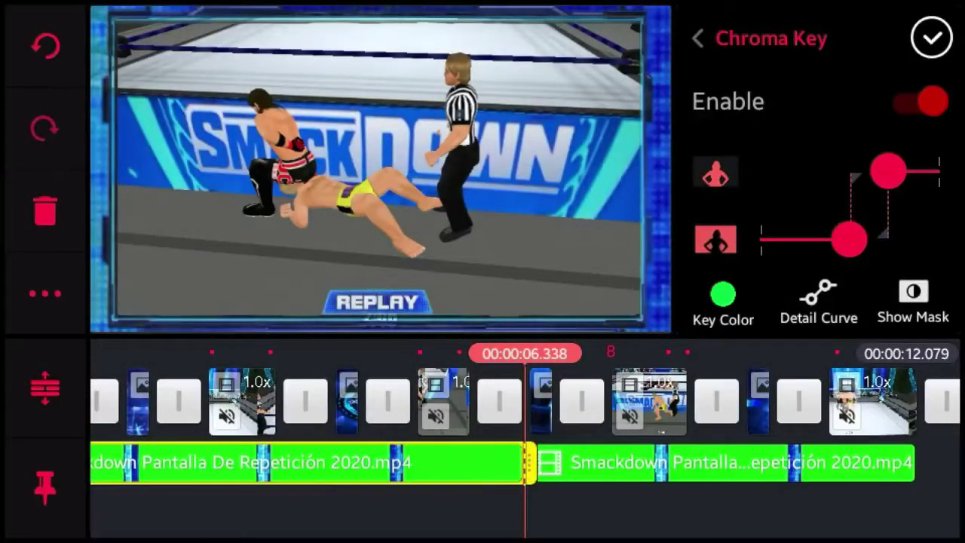
click(932, 38)
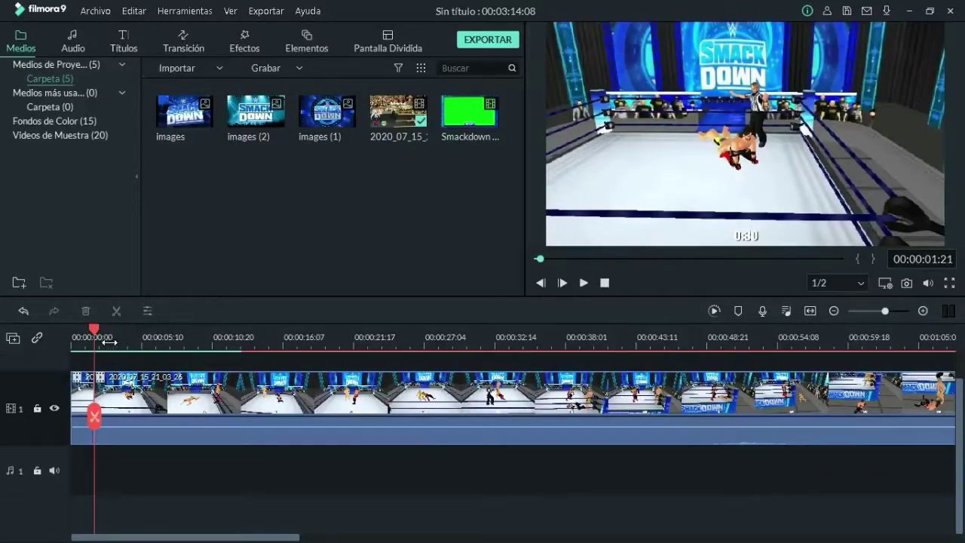
In Filmora9, play and scrub through the match recording, stopping the playhead at 00:00:21:22.
key(space)
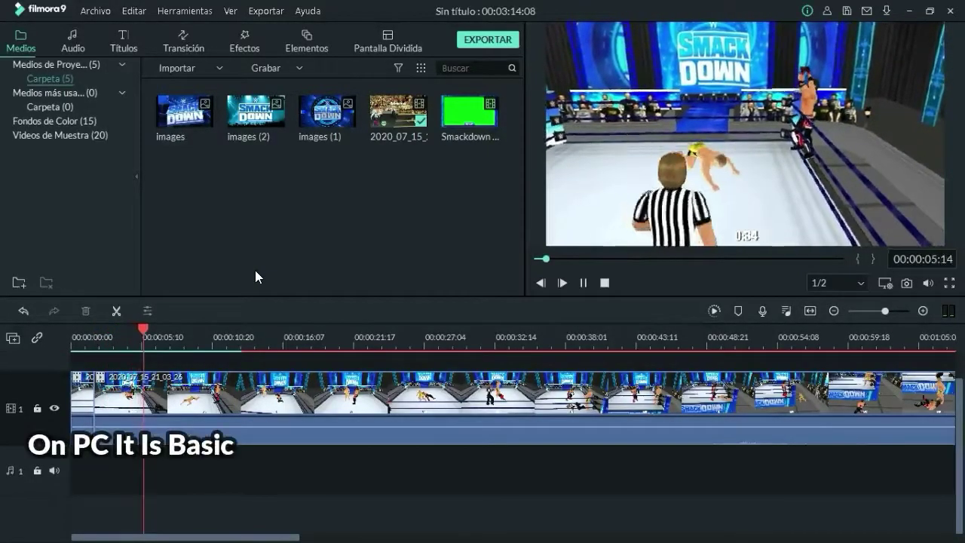
key(space)
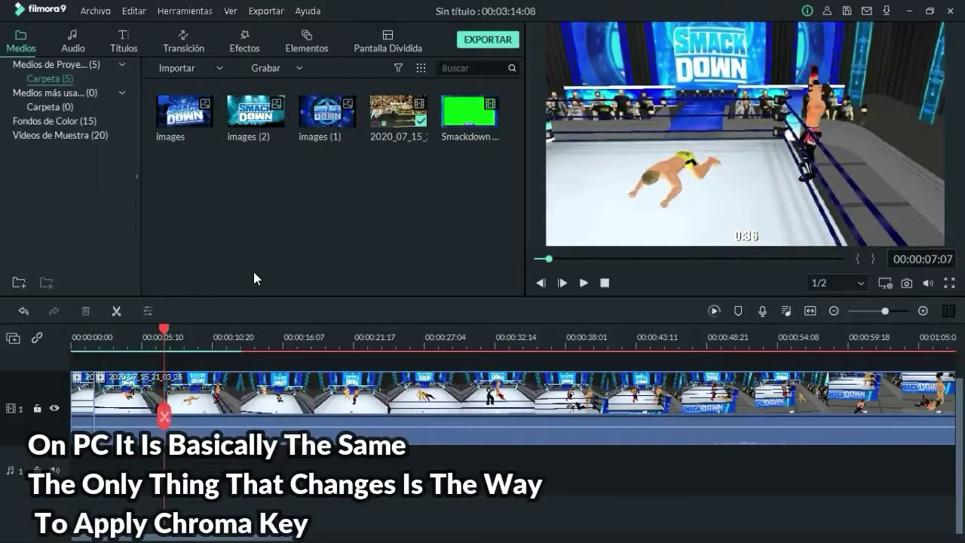
drag(163, 330, 315, 332)
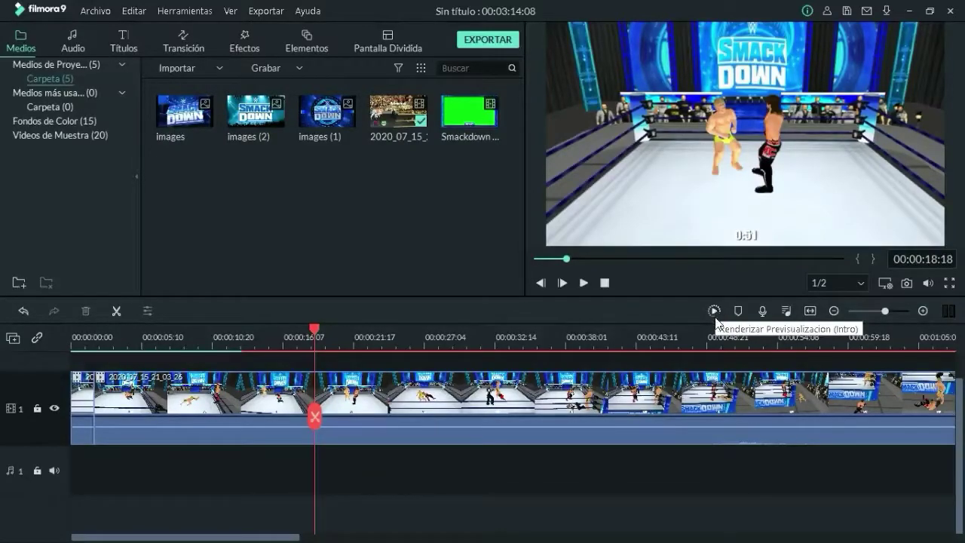
key(space)
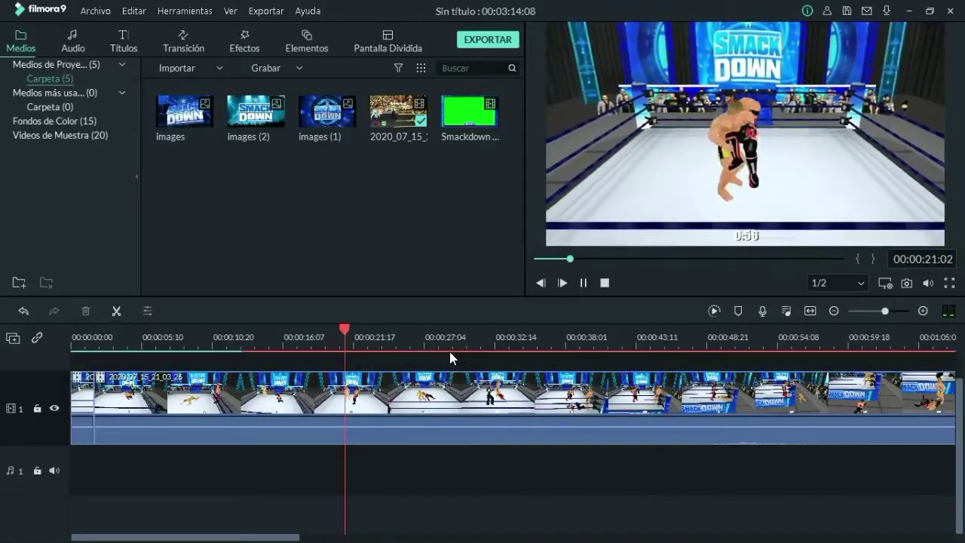
key(space)
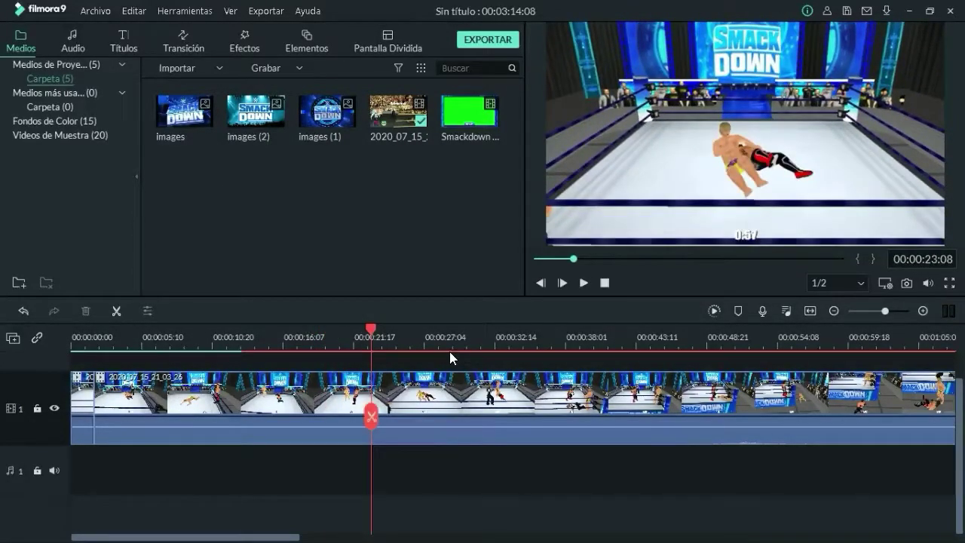
drag(374, 329, 357, 329)
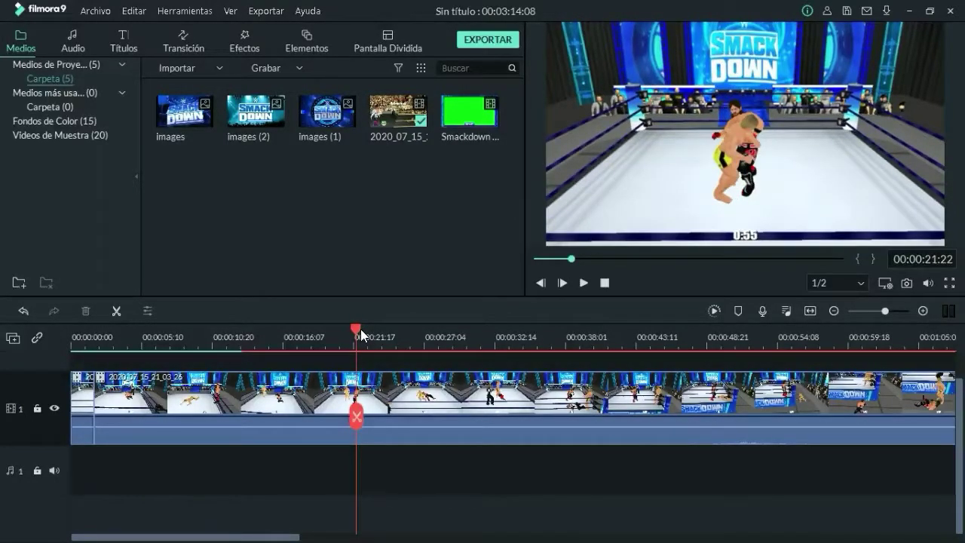
Render the timeline preview and look through the Diapositivas transitions before returning to the project media.
click(714, 311)
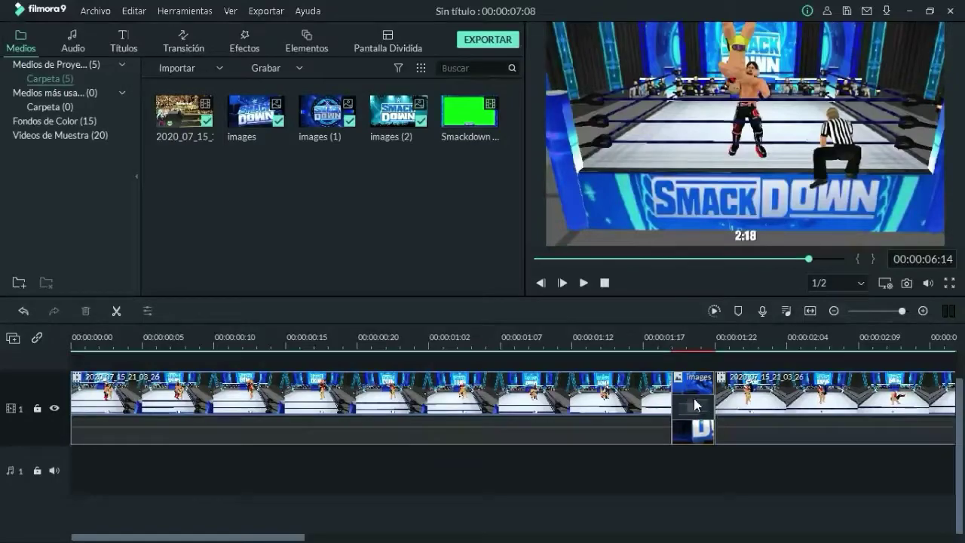
click(184, 39)
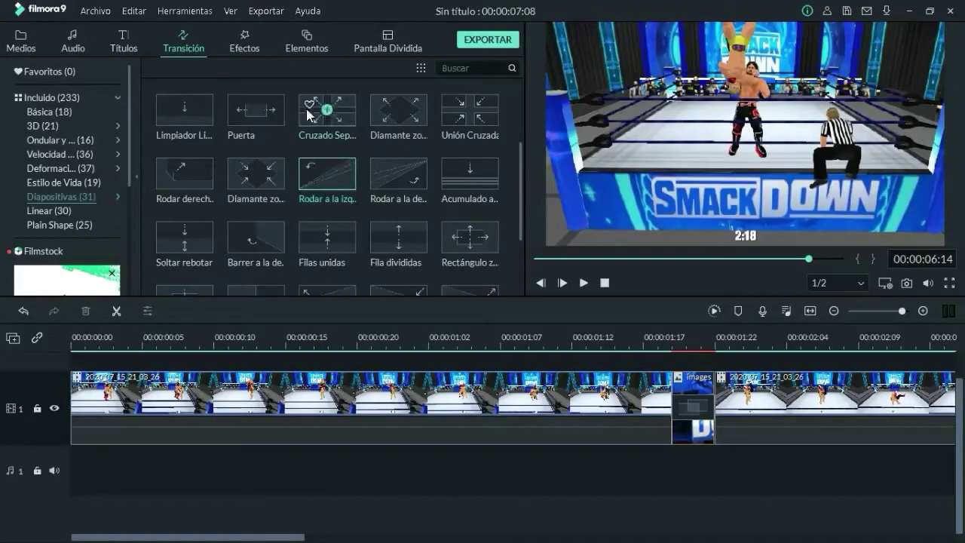
click(34, 46)
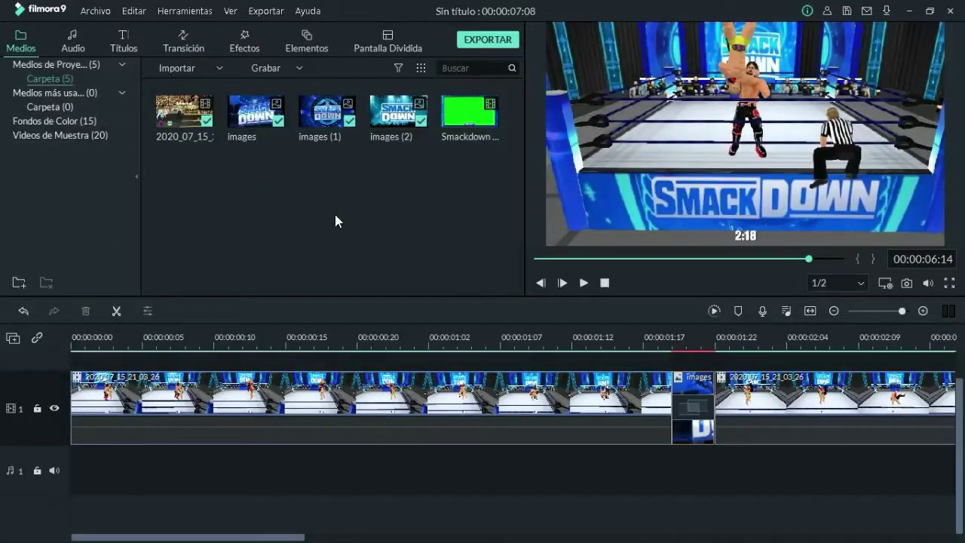
Insert the Smackdown replay clip at the start of video track 1 and delete its part after 00:00:00:18.
drag(483, 126, 64, 389)
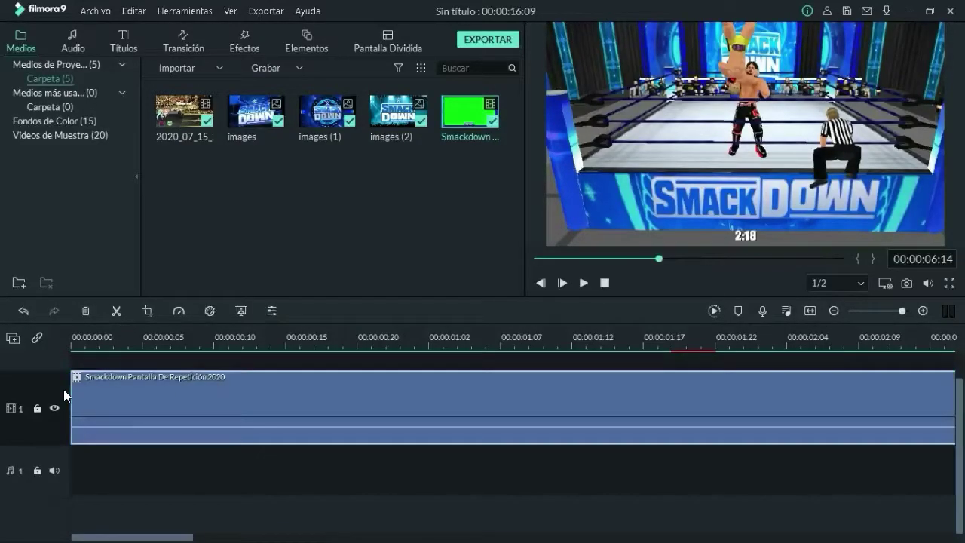
click(216, 495)
drag(345, 332, 328, 327)
right_click(368, 392)
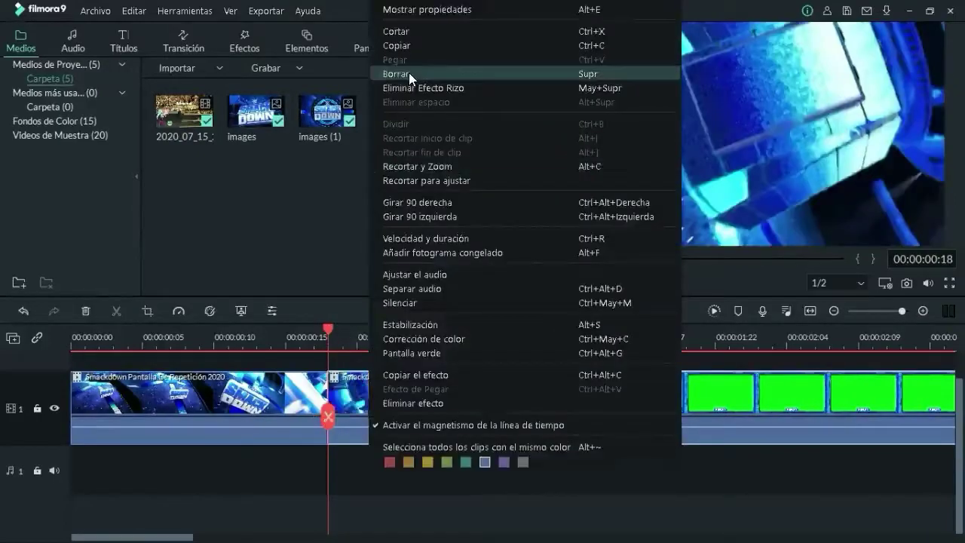
click(409, 72)
Add the Smackdown replay clip again at the end of track 1 and cut it down to its logo animation.
drag(632, 391, 632, 391)
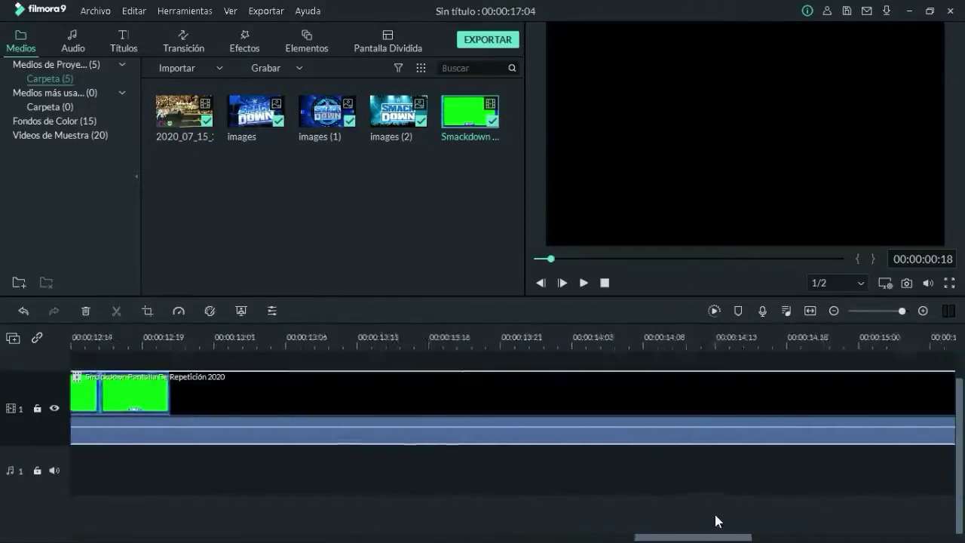
click(587, 332)
drag(586, 329, 381, 331)
click(328, 415)
click(315, 395)
key(Delete)
click(835, 403)
key(Delete)
Place the Smackdown replay clip on a second video track, starting at the beginning of the timeline.
drag(641, 537, 201, 526)
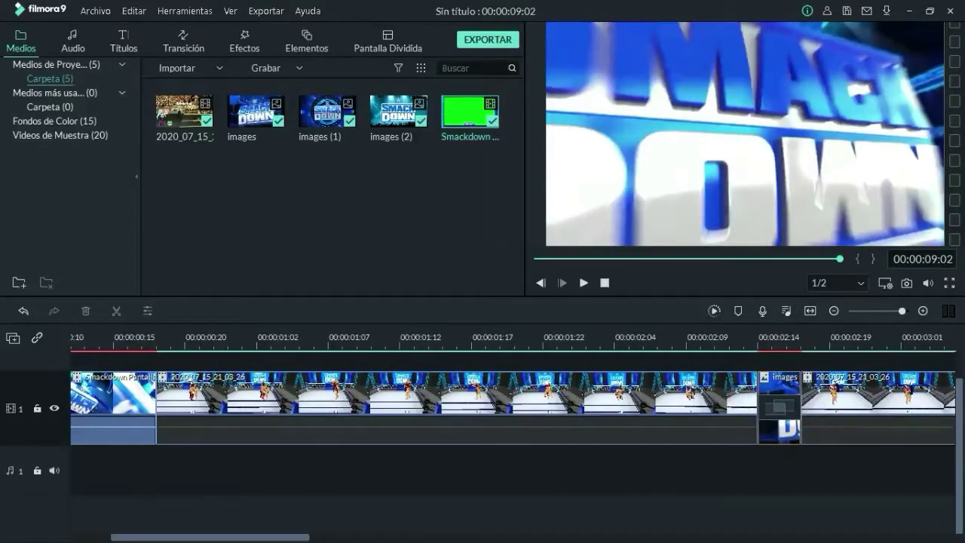
scroll(963, 452, up, 1)
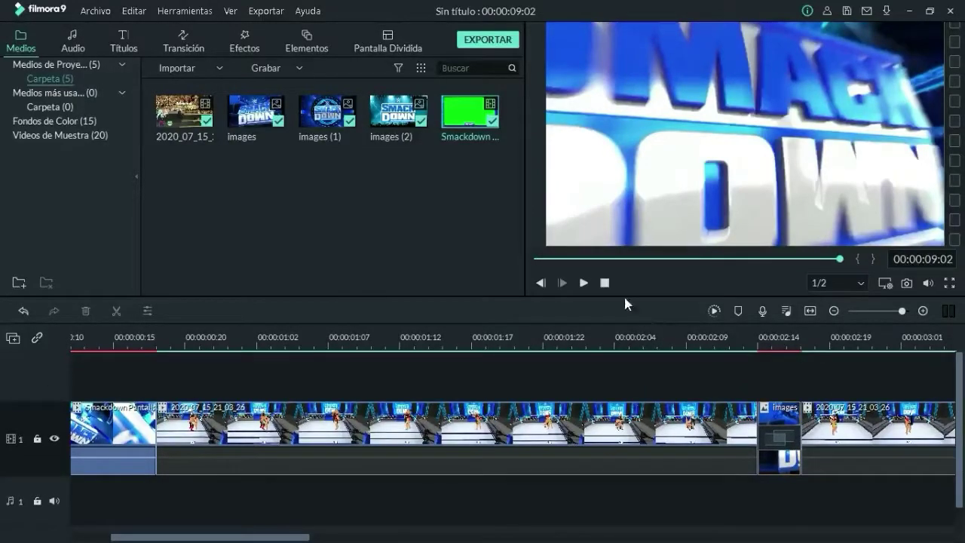
drag(493, 111, 89, 371)
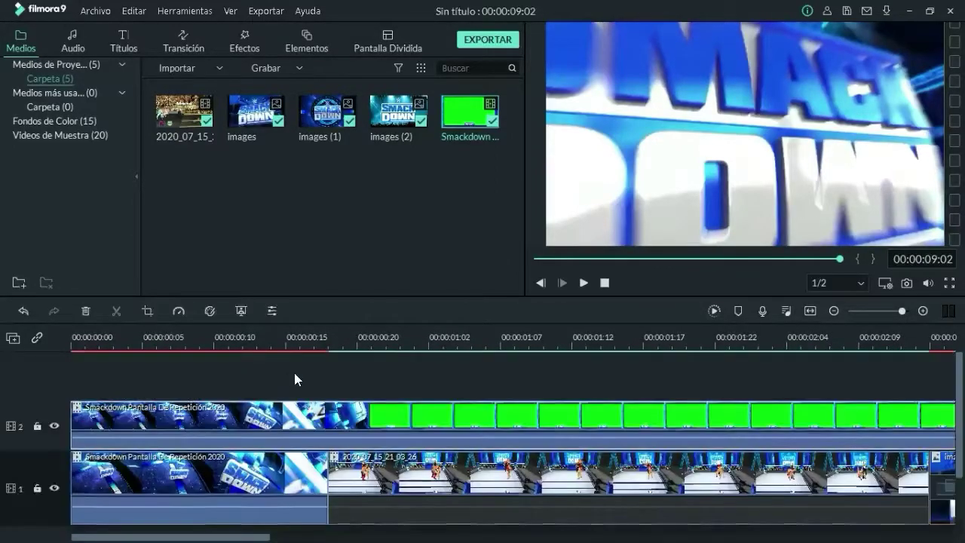
Split the track 2 Smackdown clip at 00:00:00:19, delete its intro part, and align the rest with the start of the wrestling footage.
click(372, 337)
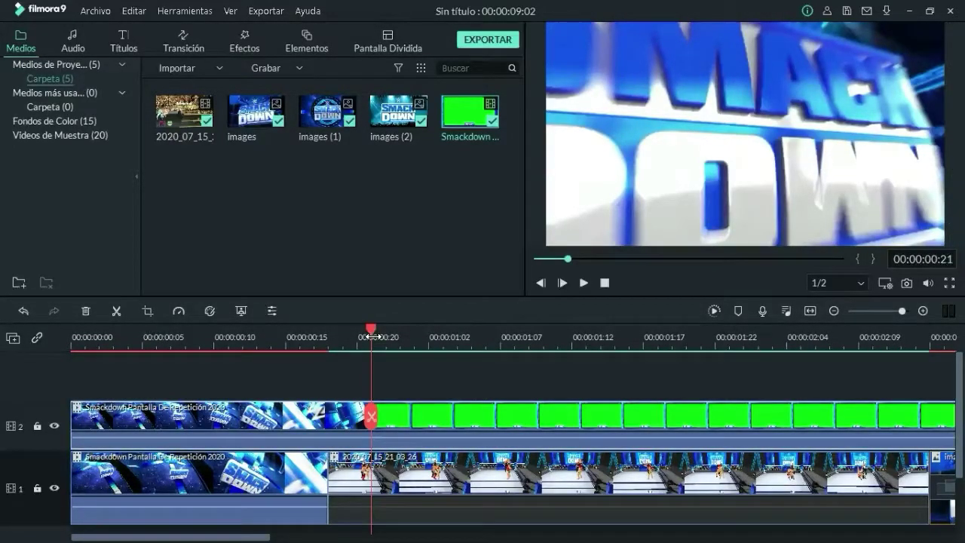
drag(372, 334, 308, 330)
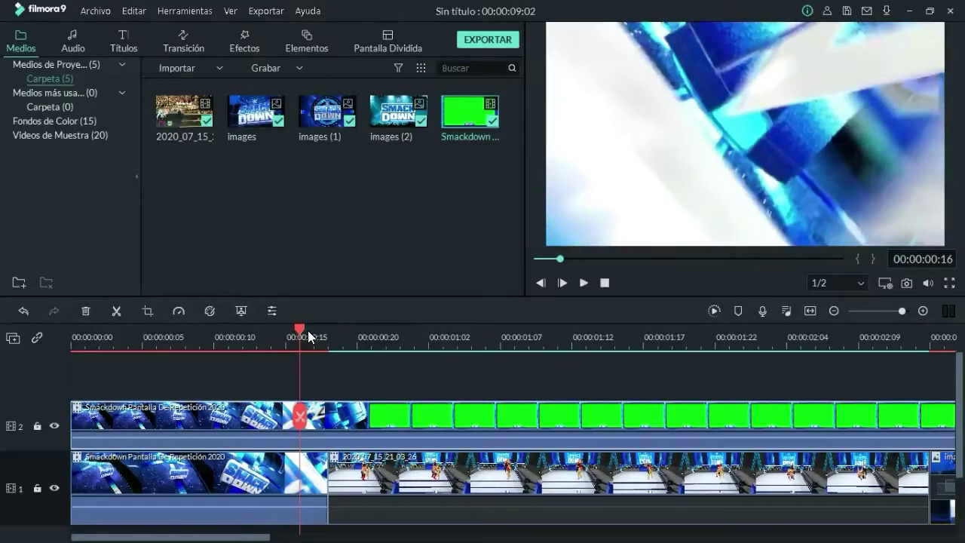
key(Right)
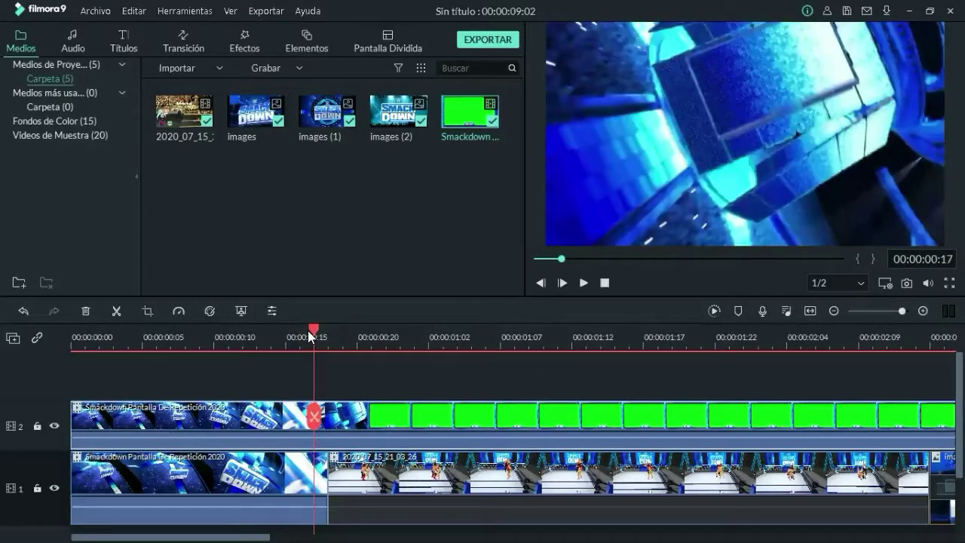
key(Right)
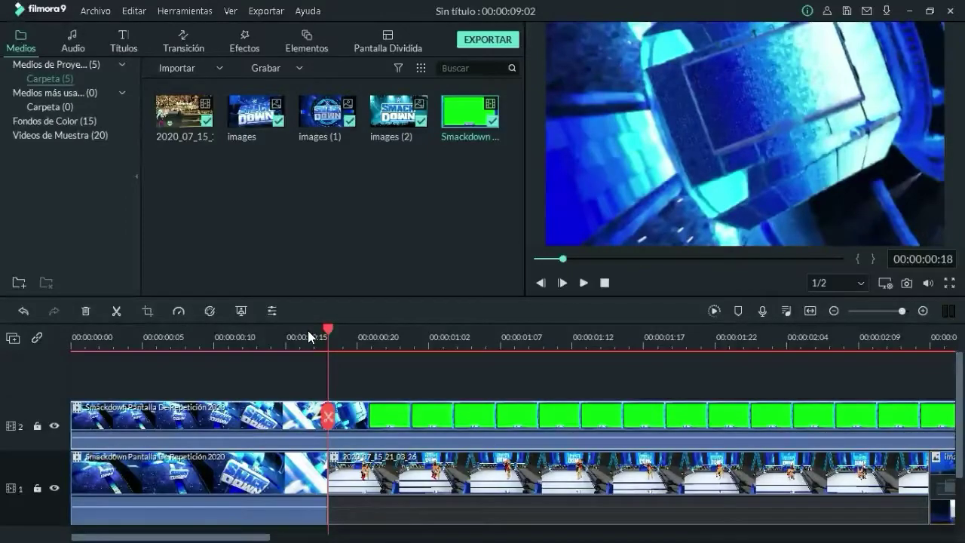
key(Right)
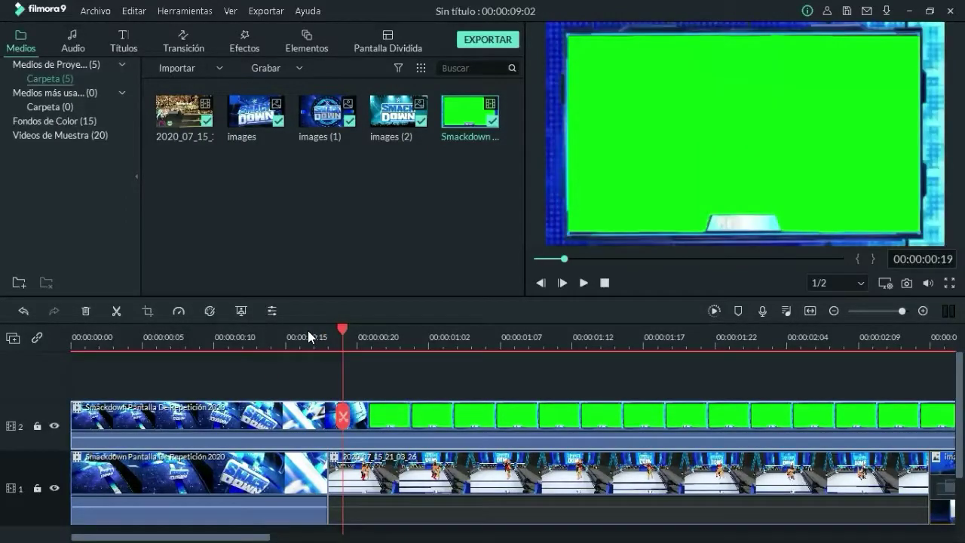
click(343, 419)
right_click(288, 412)
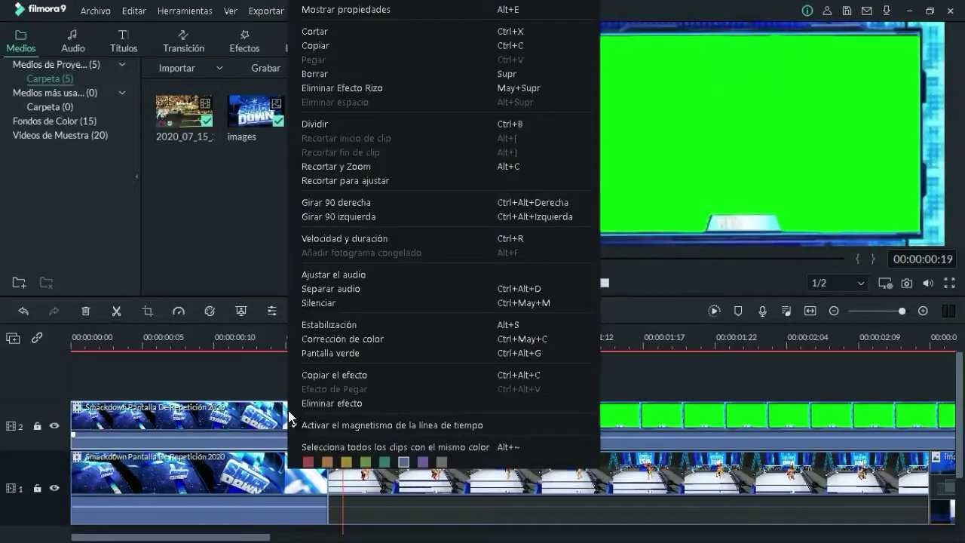
click(329, 74)
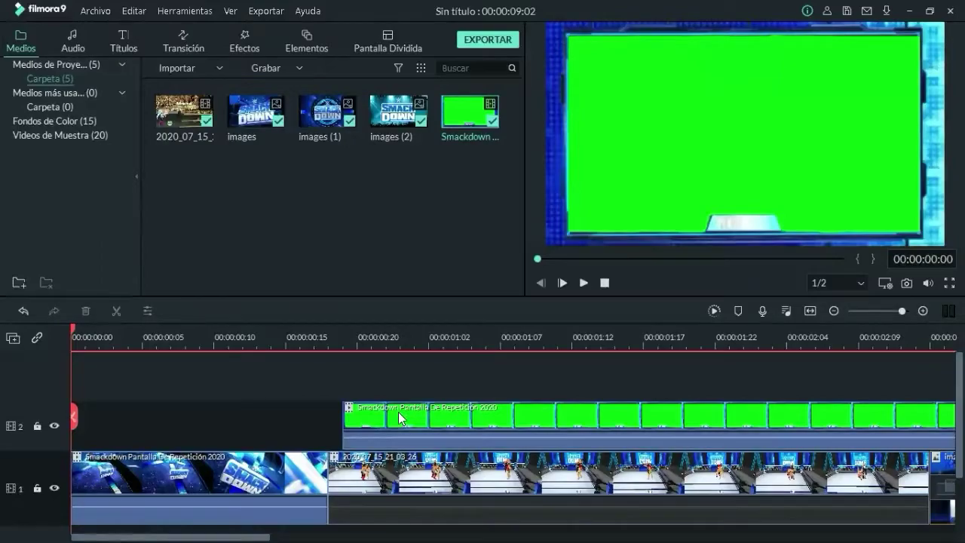
drag(356, 412, 384, 411)
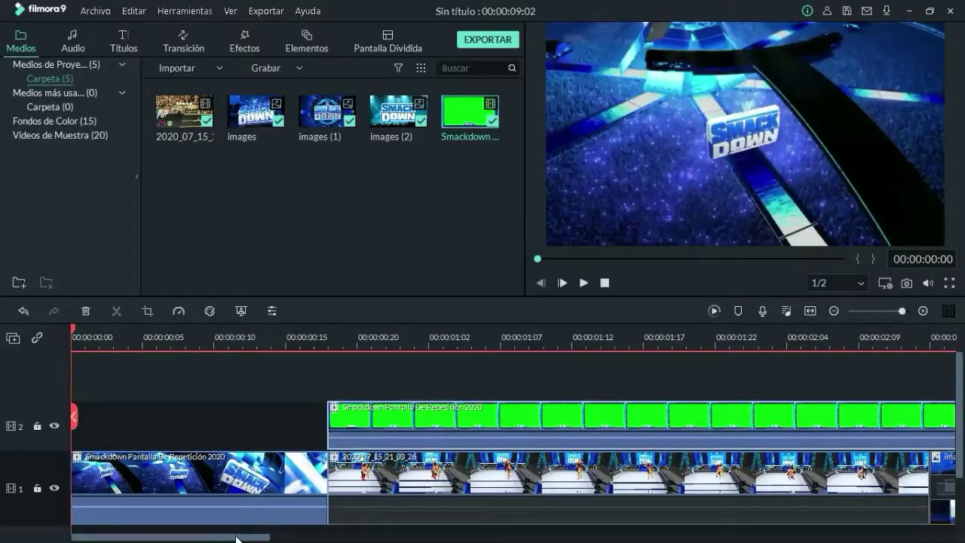
Enable the green-screen Chroma Key on the track 2 Smackdown clip and sample the replay frame's green as the key color.
drag(236, 538, 754, 524)
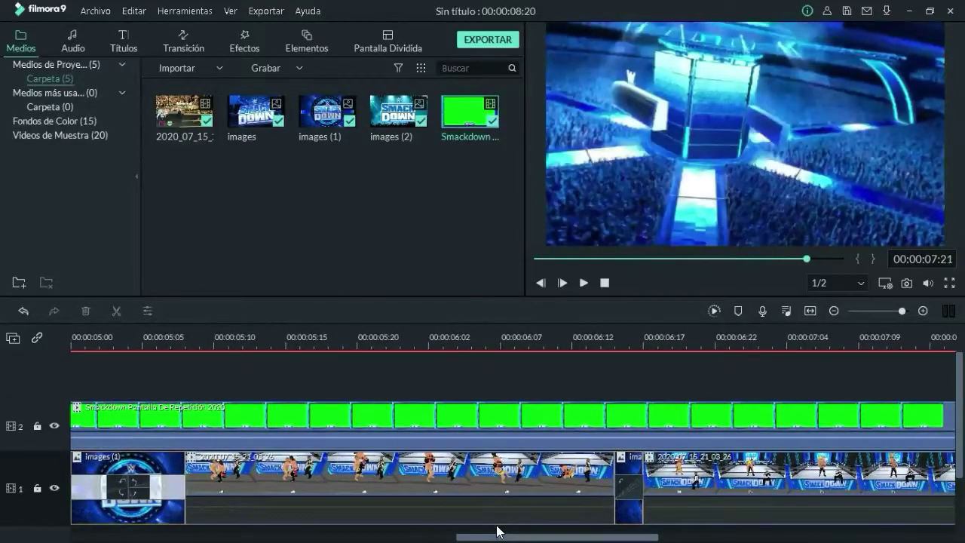
click(494, 414)
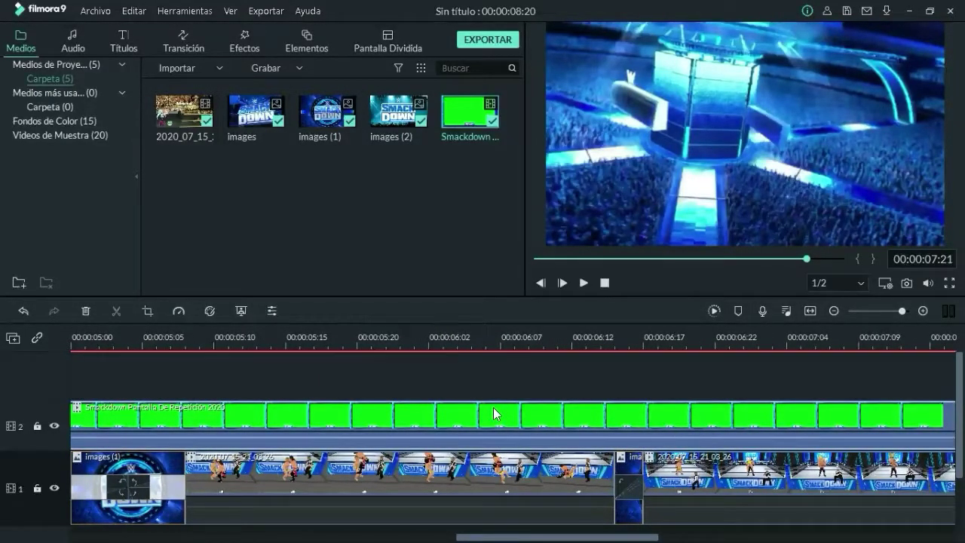
right_click(493, 407)
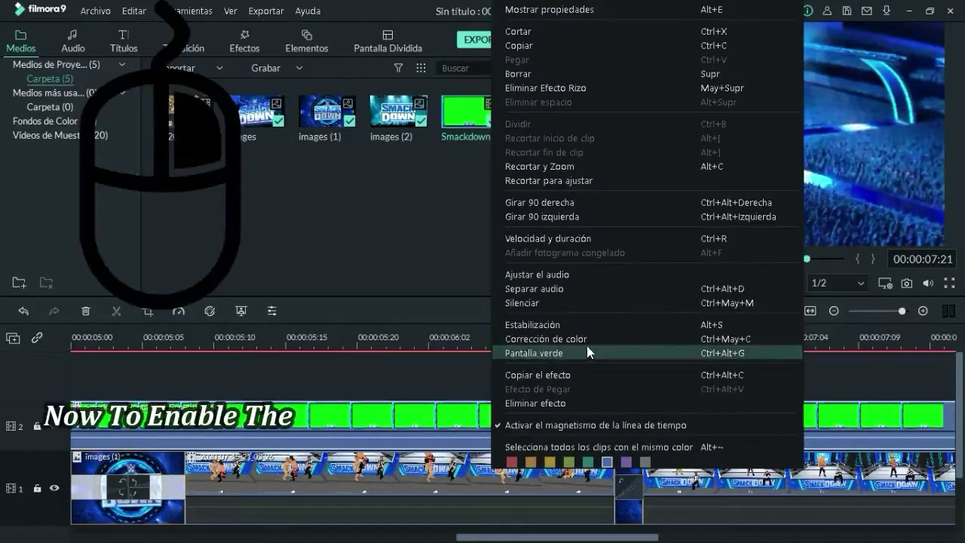
click(566, 353)
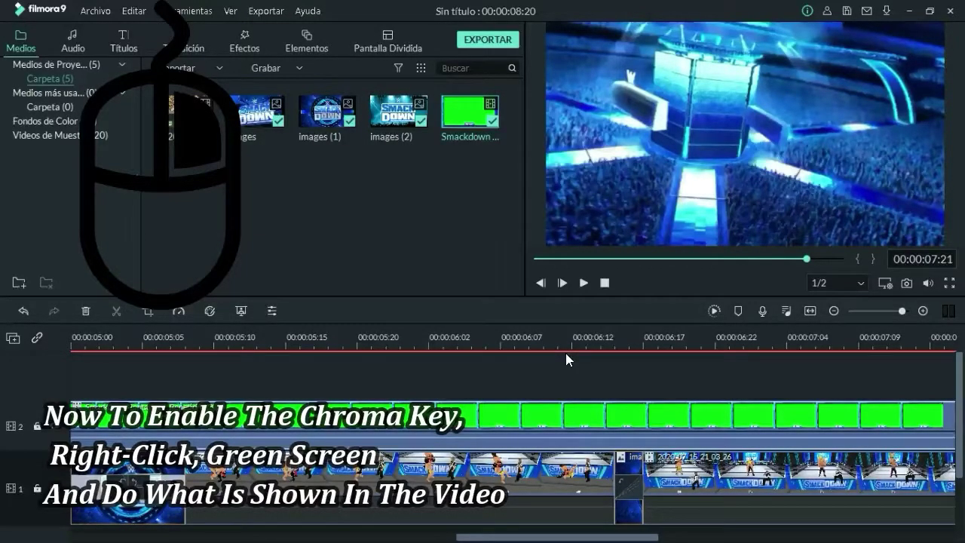
click(471, 332)
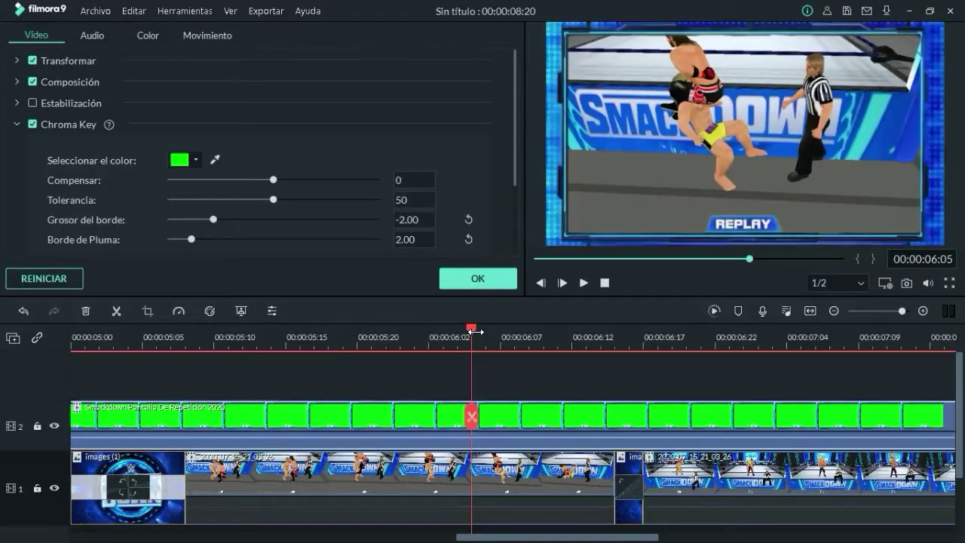
click(216, 158)
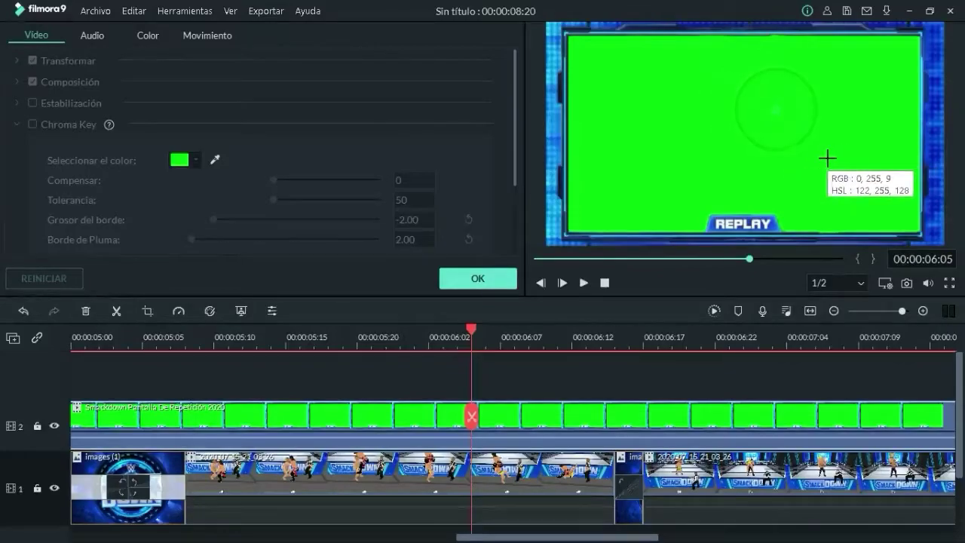
click(826, 158)
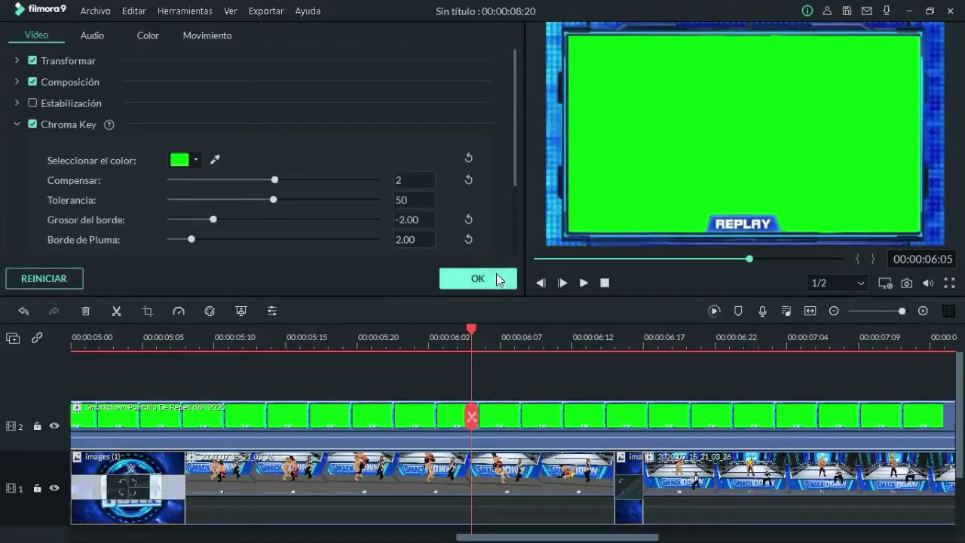
click(478, 277)
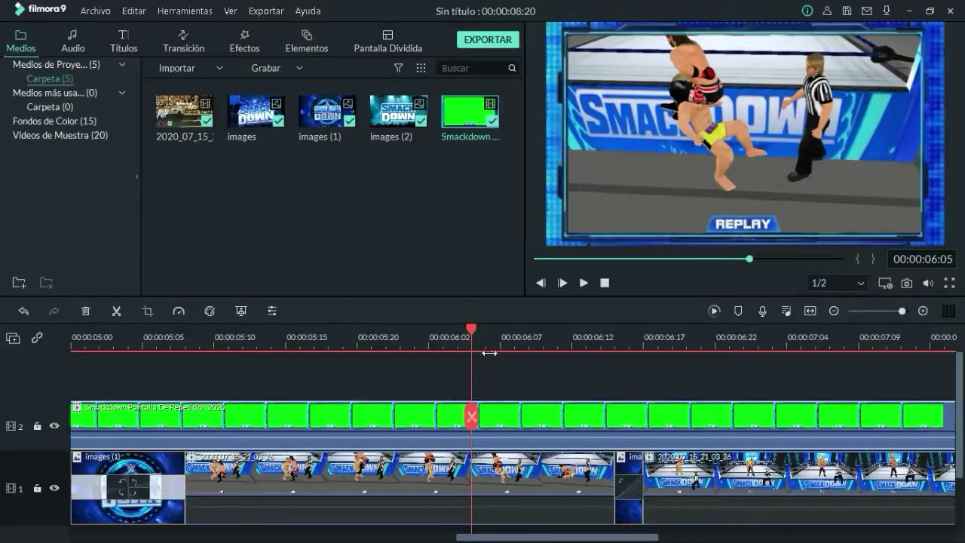
click(492, 383)
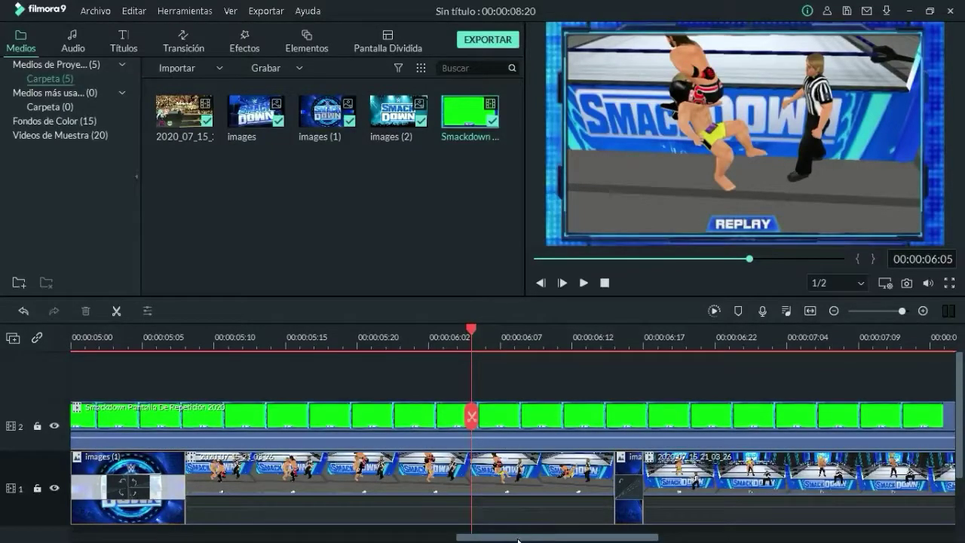
drag(518, 540, 124, 518)
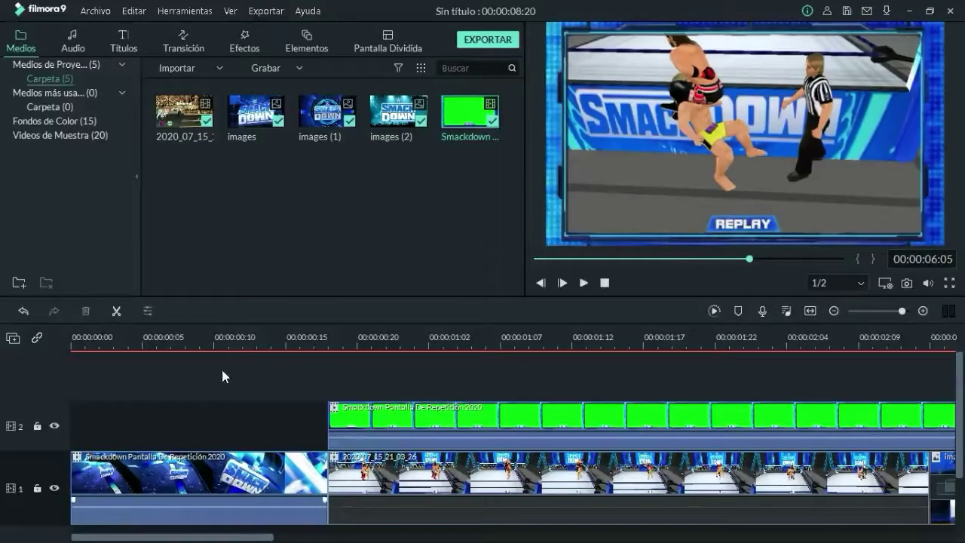
click(337, 260)
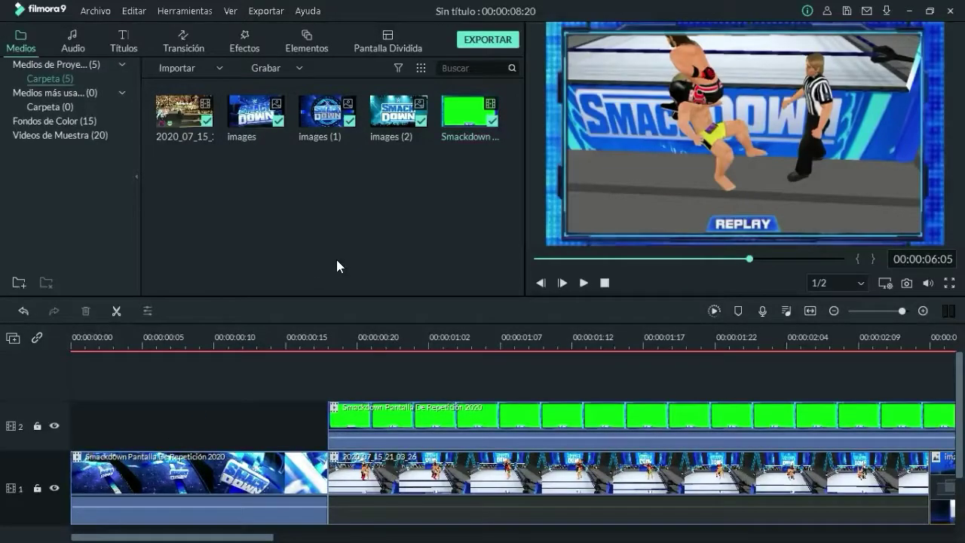
Export the project as an MP4 file named Prueba to the Desktop.
click(484, 40)
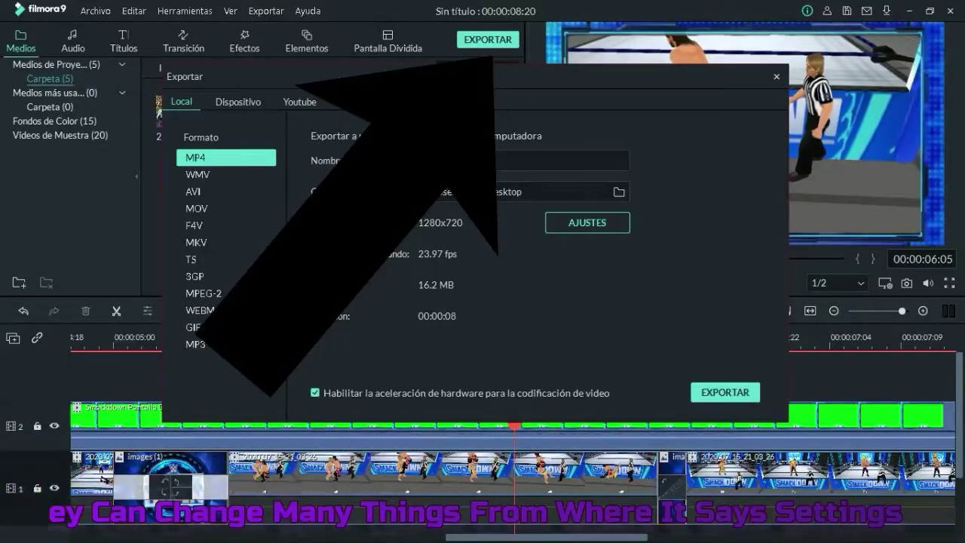
text(rueba)
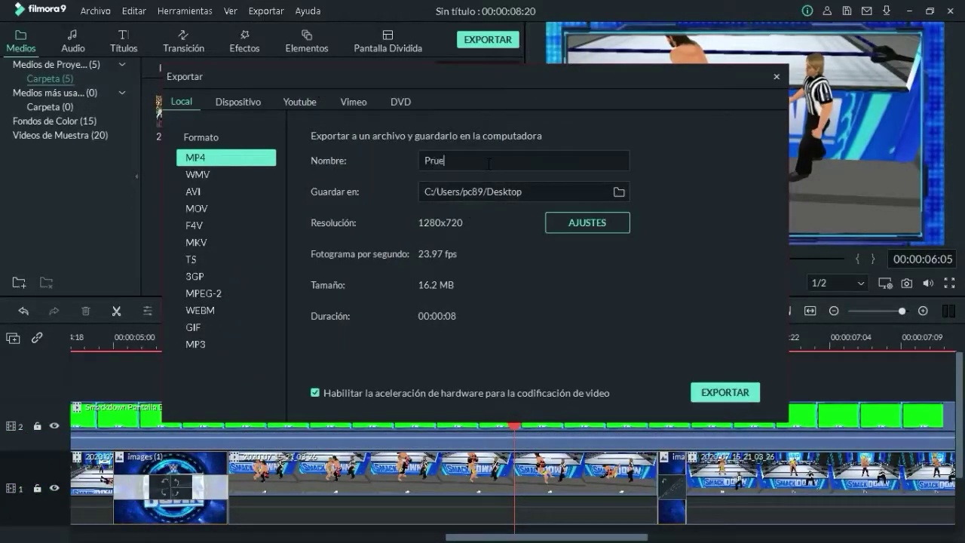
key(Return)
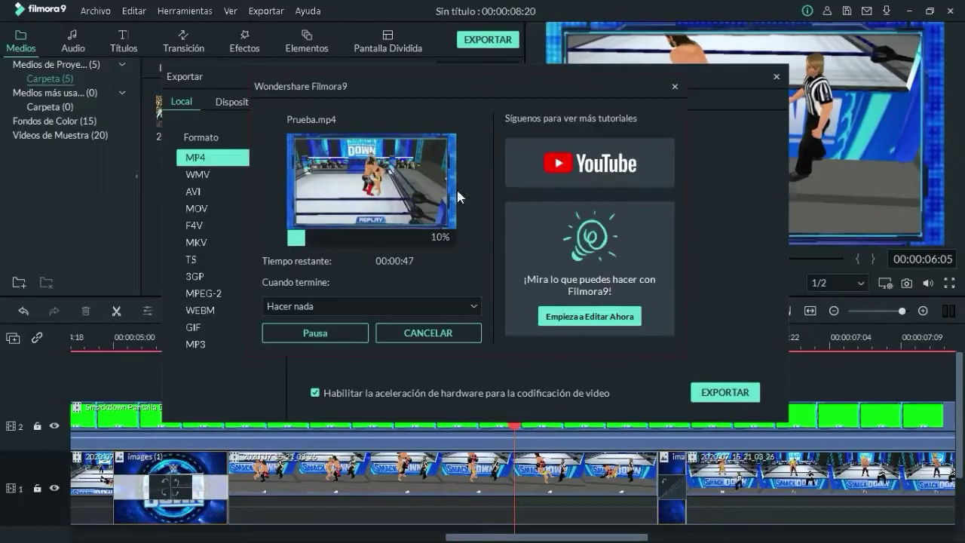